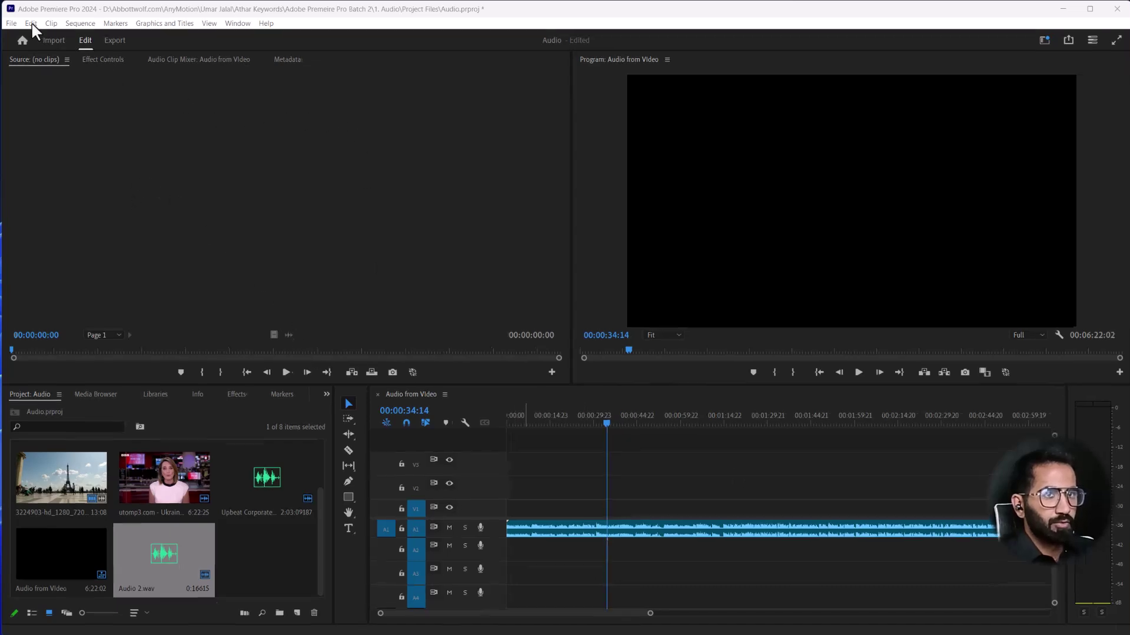
# - Create the 'Record AUdio' sequence from 'Edit Audio in Adobe Premiere Pro.mp4' and move the playhead near eight seconds
pyautogui.click(12, 23)
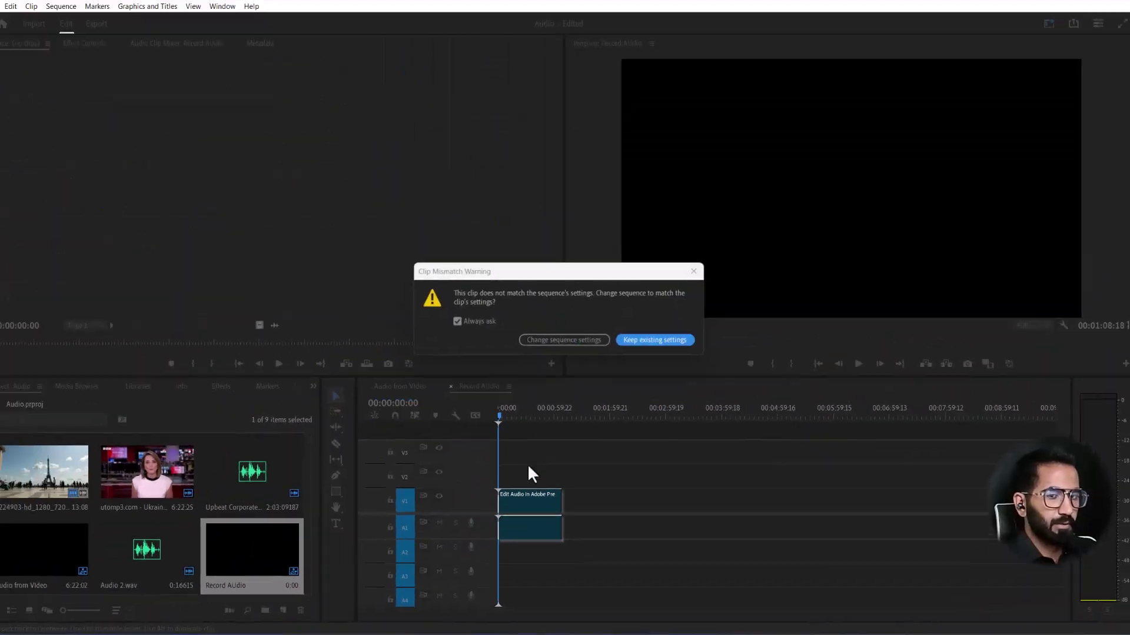
pyautogui.press('=')
pyautogui.press('=')
pyautogui.press('=')
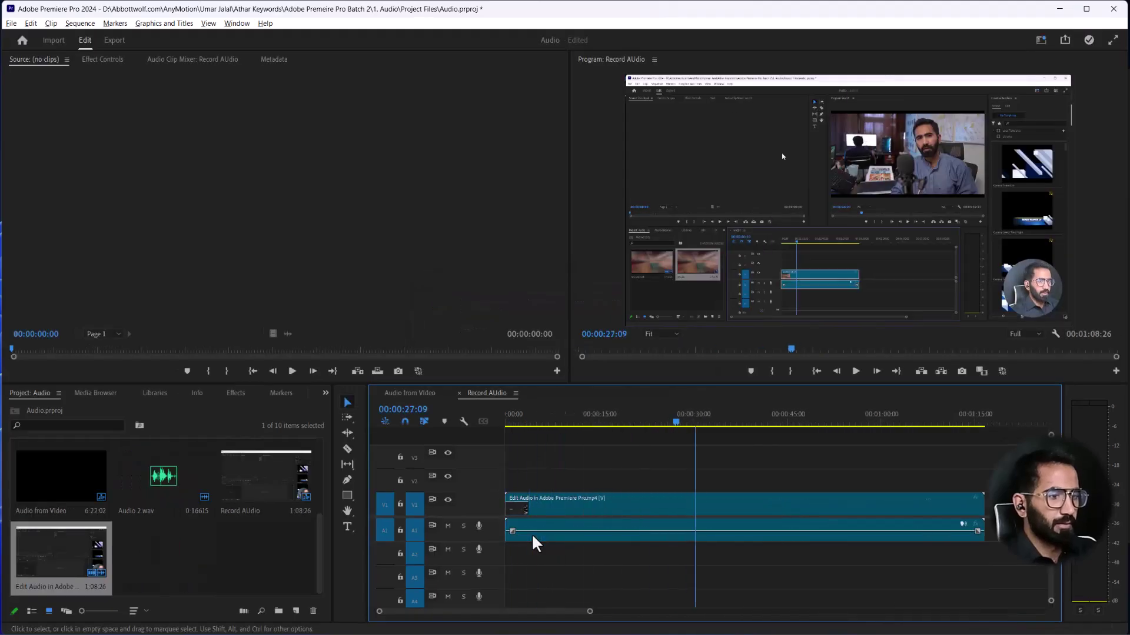
pyautogui.moveTo(605, 417); pyautogui.dragTo(577, 428)
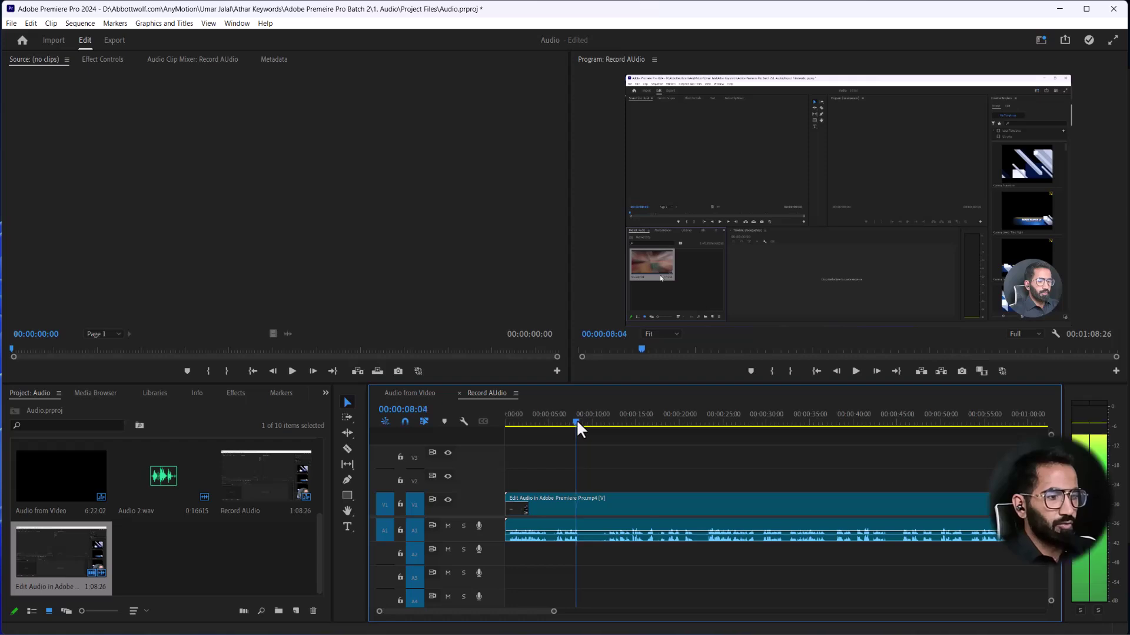
# - Set Audio Hardware Default Input to Microphone (USBAudio1.0) and confirm the change
pyautogui.click(31, 23)
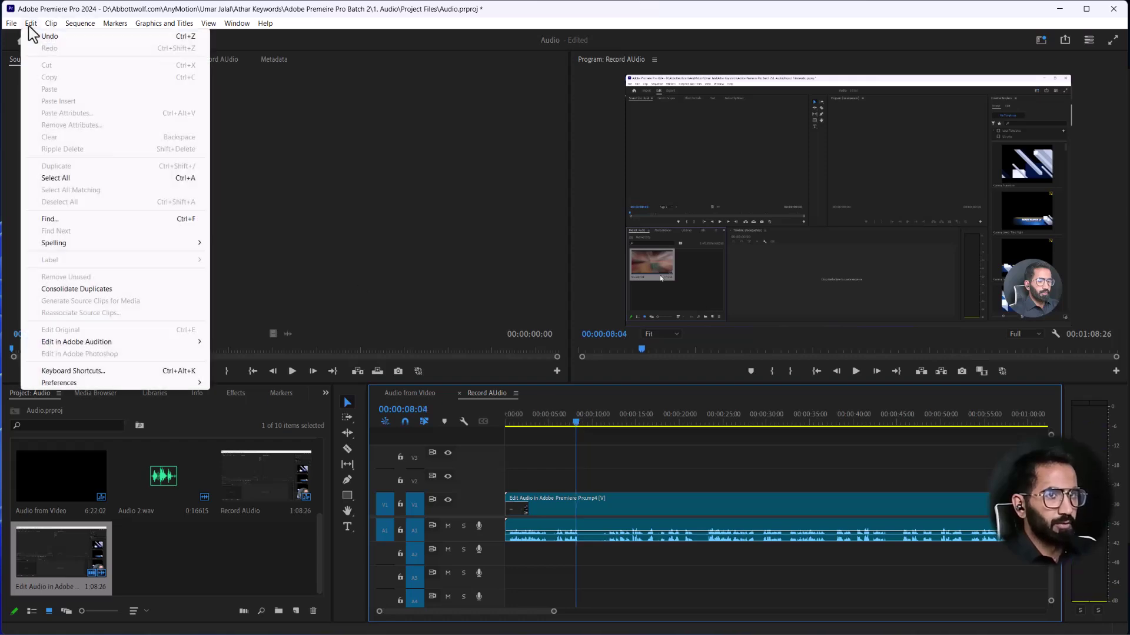
pyautogui.moveTo(53, 124)
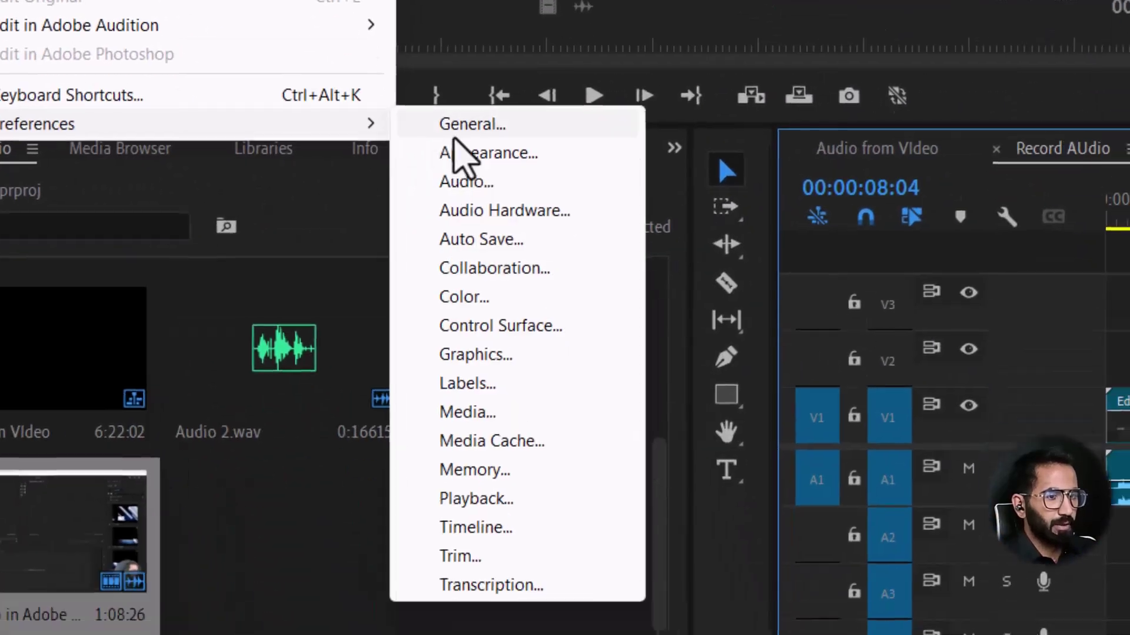
pyautogui.click(461, 122)
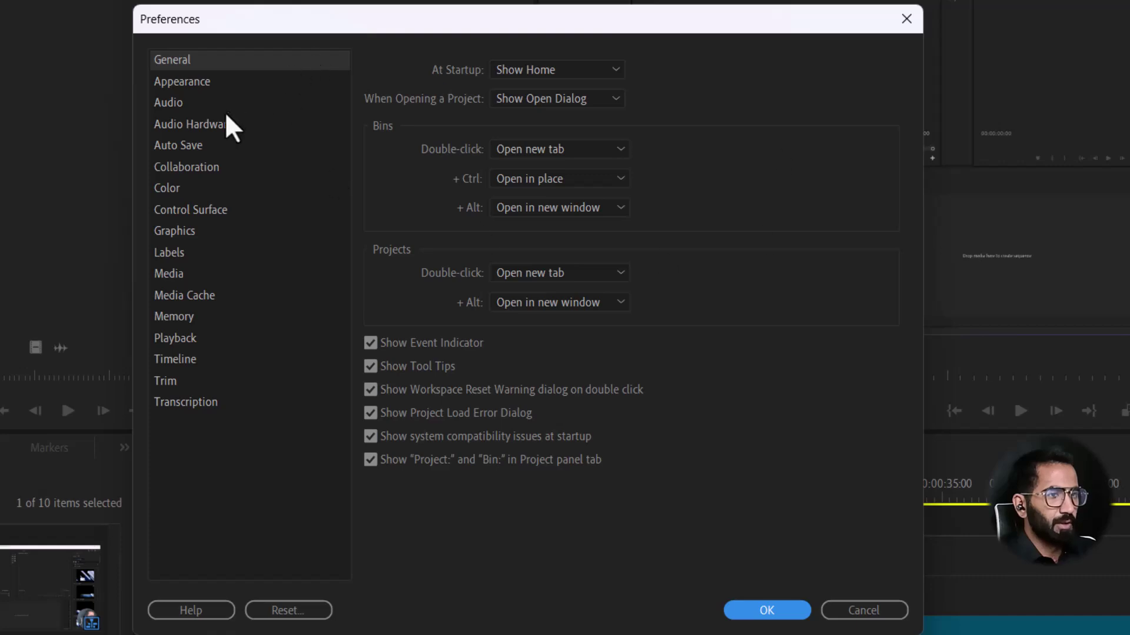
pyautogui.click(216, 126)
pyautogui.click(598, 109)
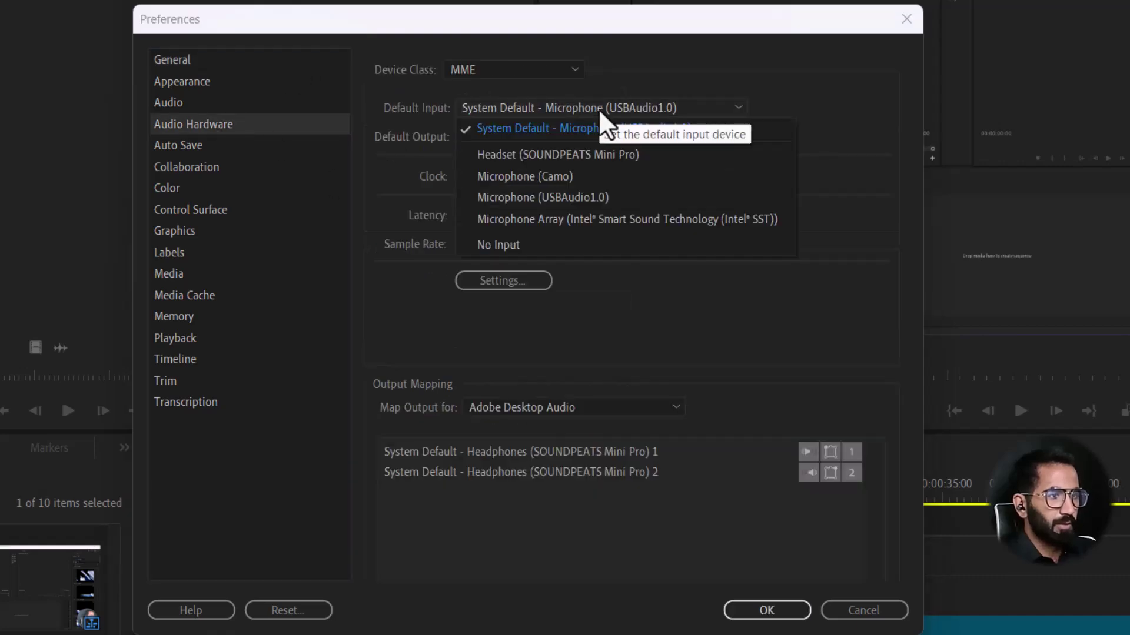
pyautogui.click(570, 198)
pyautogui.click(626, 372)
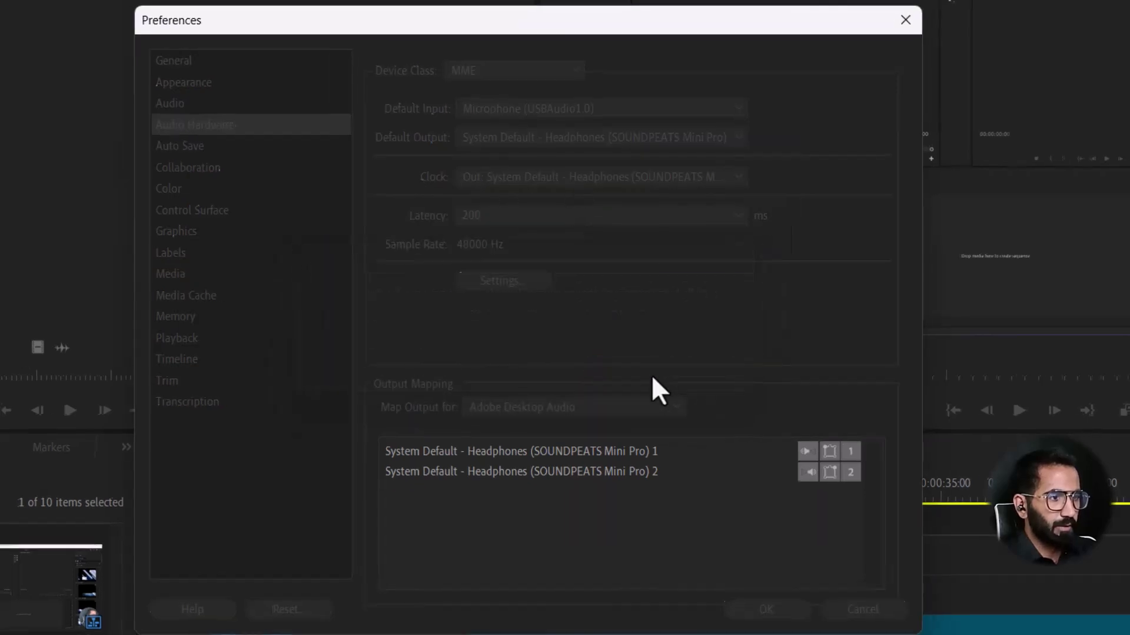
# - Apply preferences, set the recording start point, mute A1, and record a voiceover on A2
pyautogui.click(705, 489)
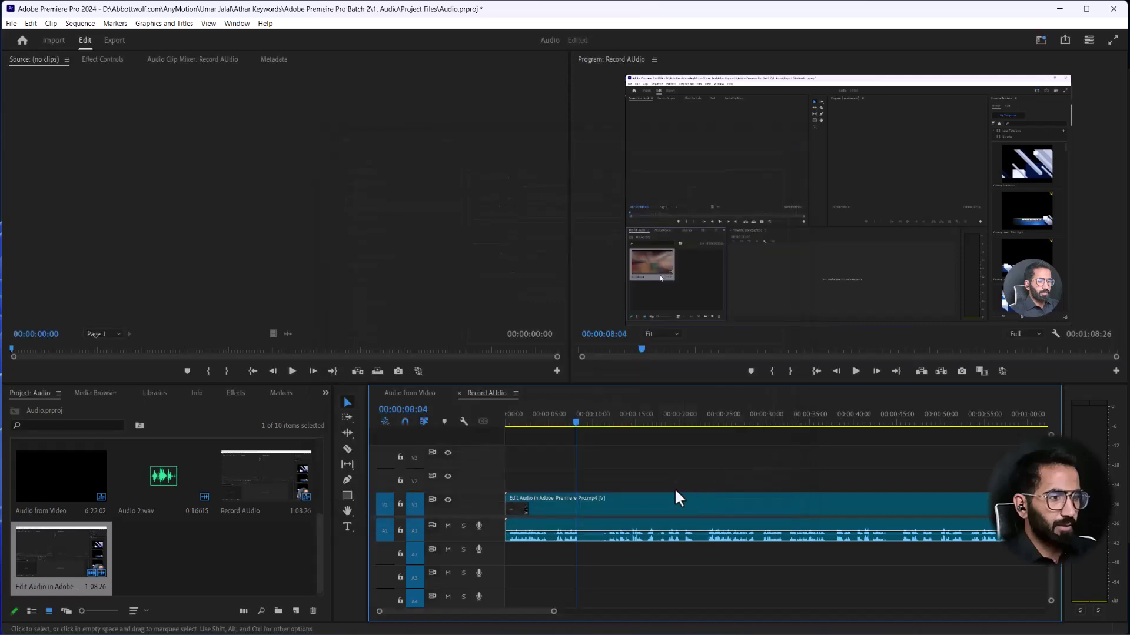
pyautogui.click(575, 426)
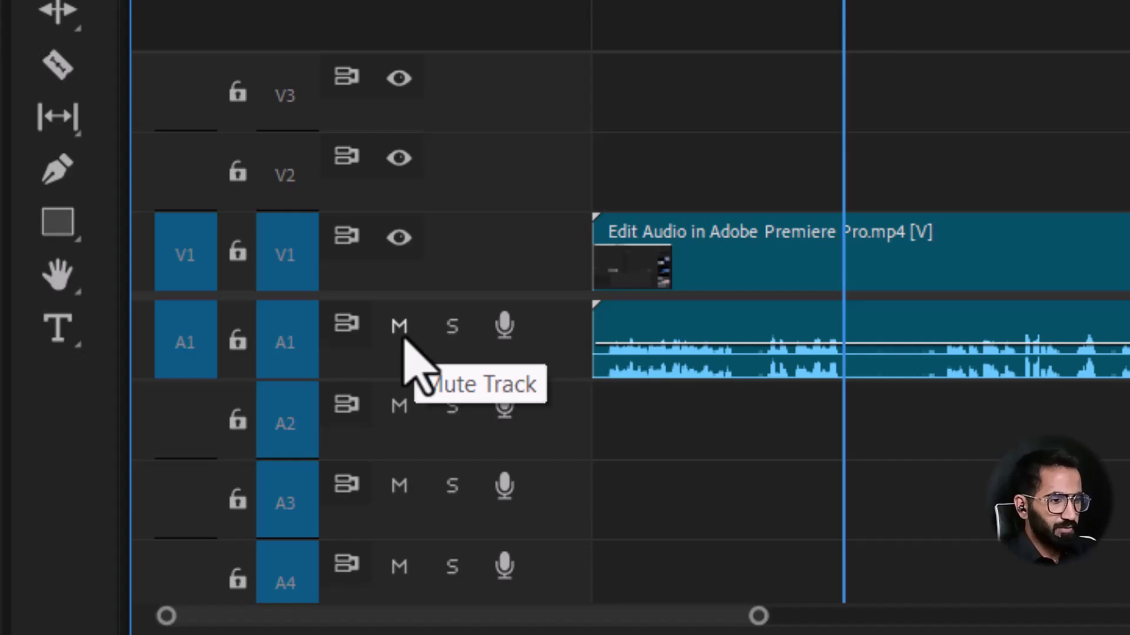
pyautogui.click(399, 327)
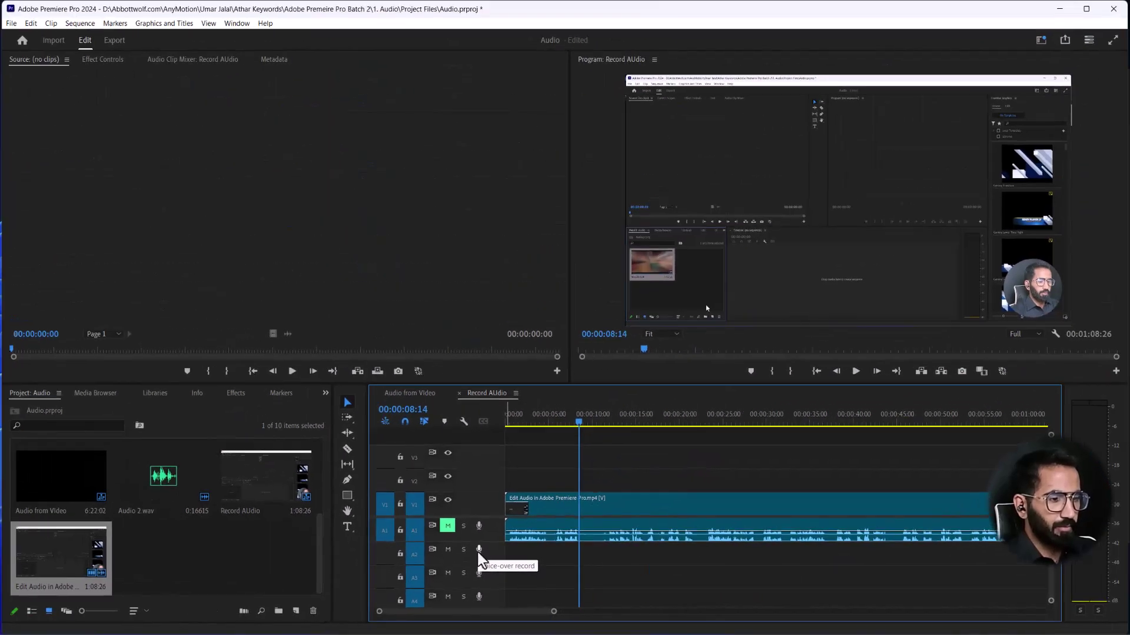
pyautogui.click(478, 550)
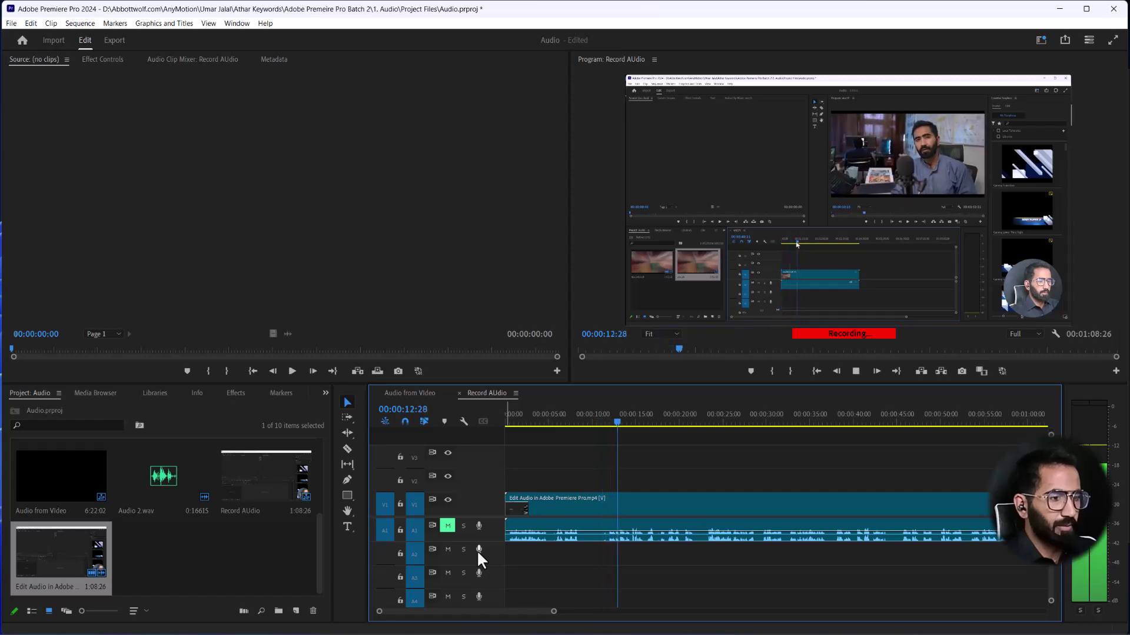
# - Stop recording and shift the Audio 2_1.wav voiceover slightly earlier on A2
pyautogui.press('space')
pyautogui.moveTo(608, 424); pyautogui.dragTo(579, 424)
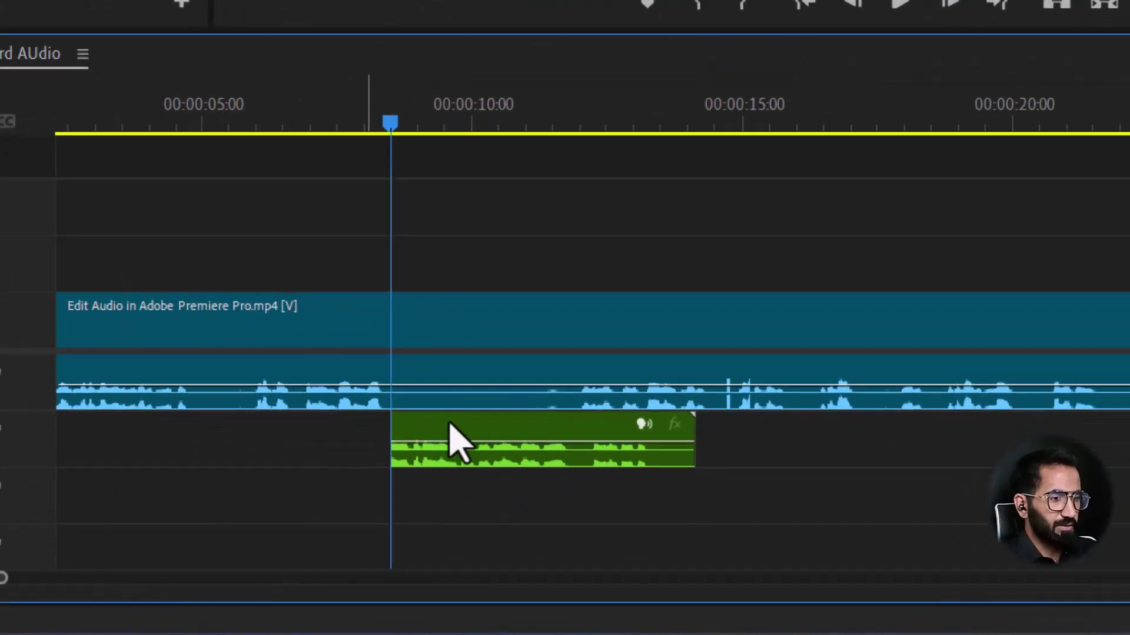
pyautogui.moveTo(453, 439); pyautogui.dragTo(397, 439)
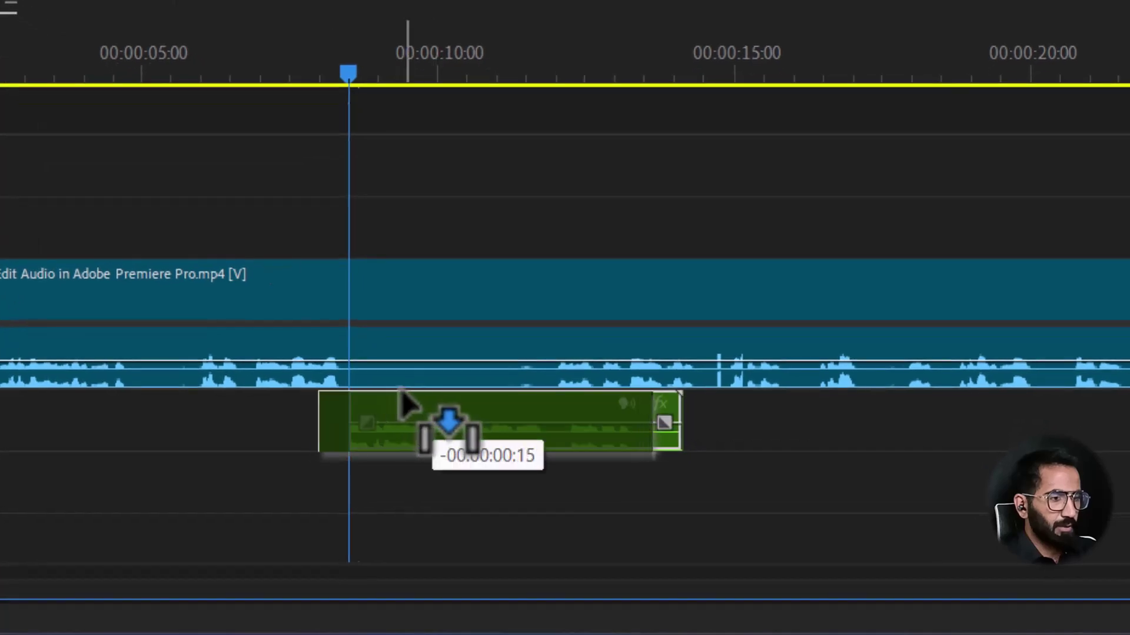
# - Play the sequence back from near the voiceover's start, then stop playback
pyautogui.moveTo(352, 84); pyautogui.dragTo(323, 84)
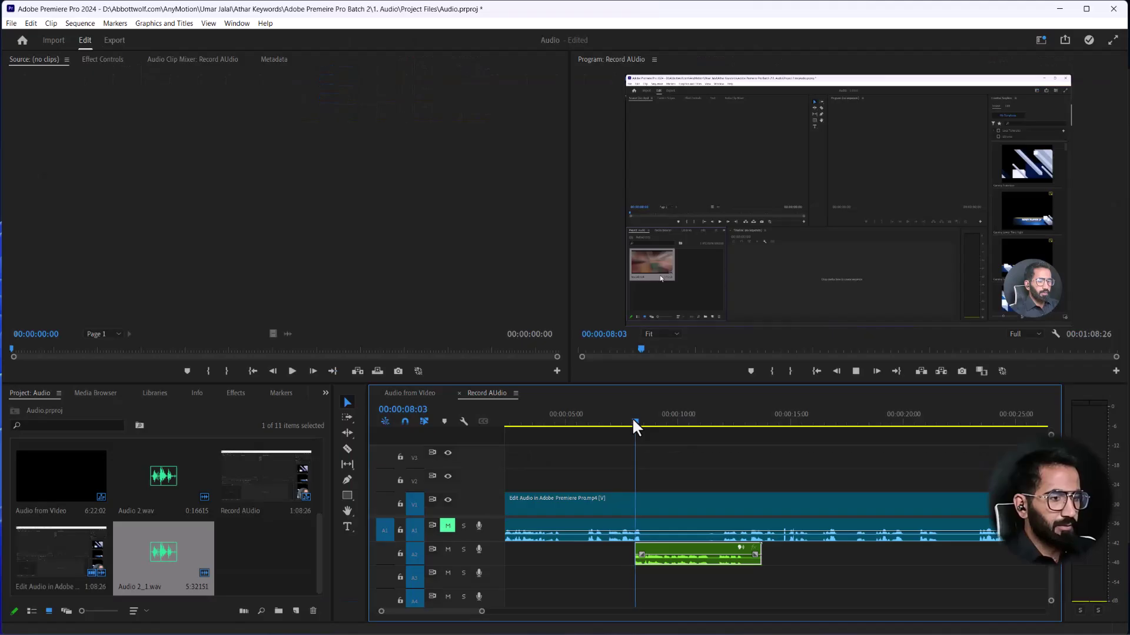
pyautogui.press('space')
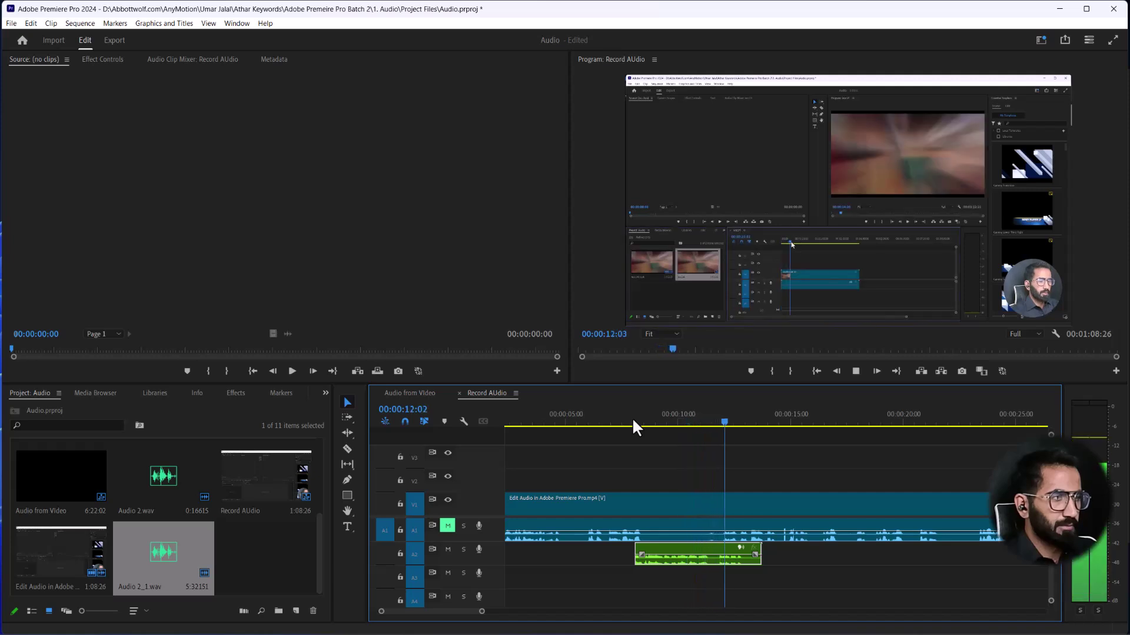
pyautogui.press('space')
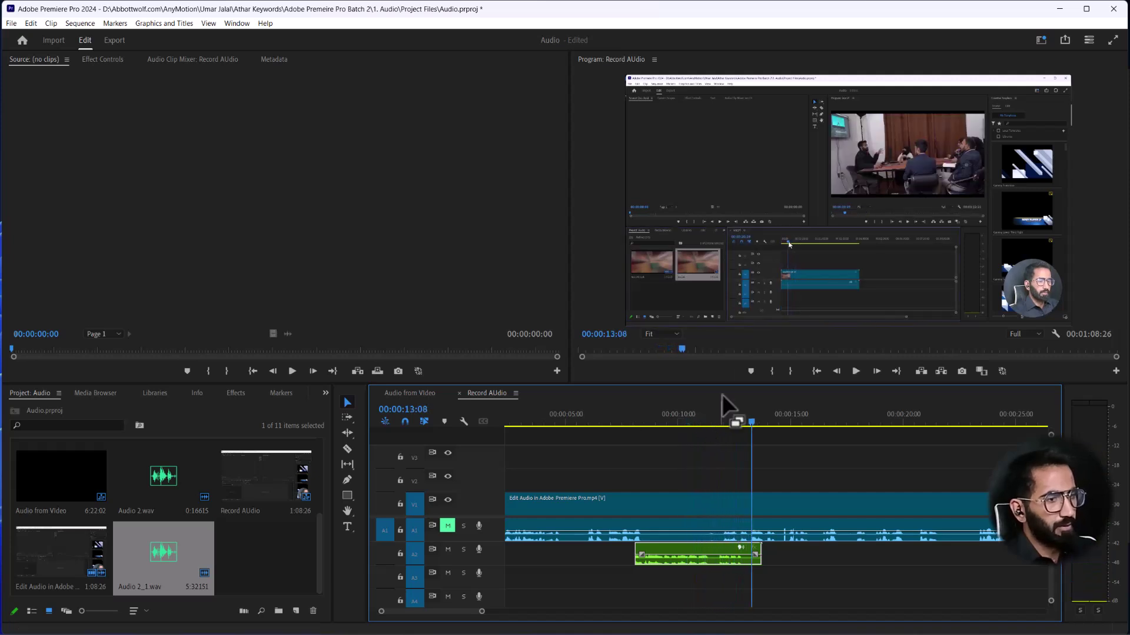